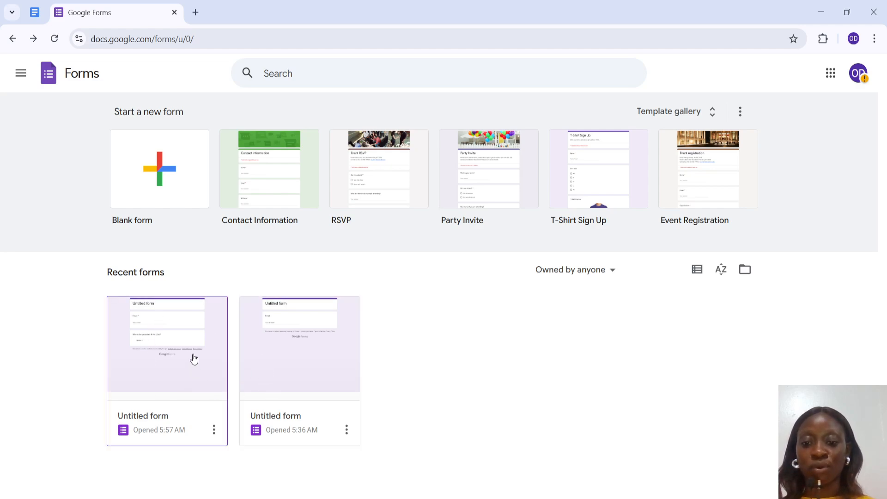
Step: Open the most recent untitled form and turn on Make this a quiz in its settings
click(201, 368)
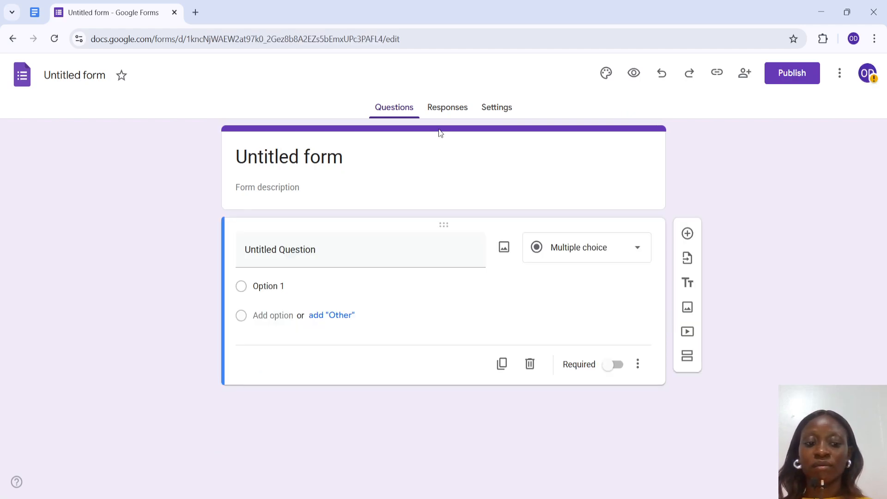
click(490, 109)
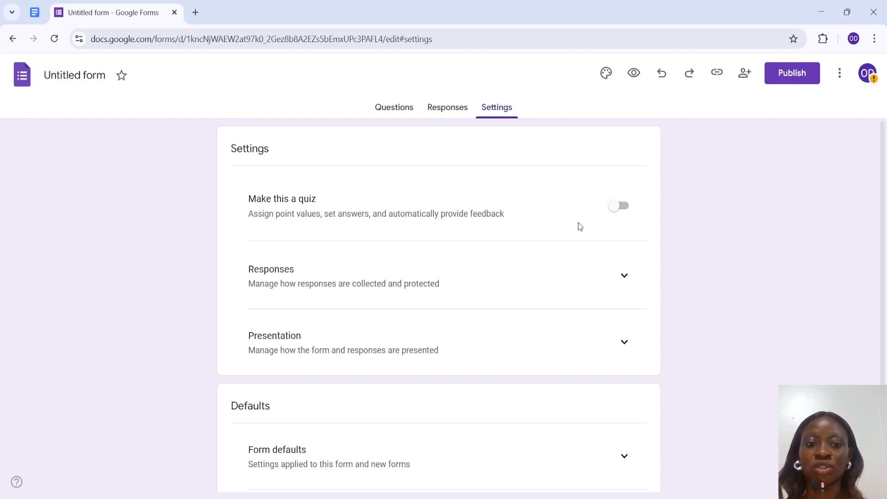
click(621, 209)
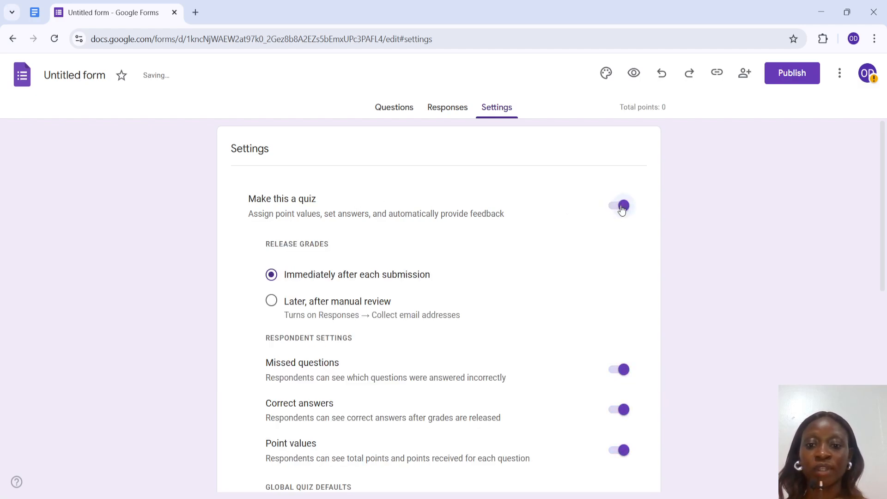
scroll(440, 345, down, 2)
scroll(440, 345, down, 6)
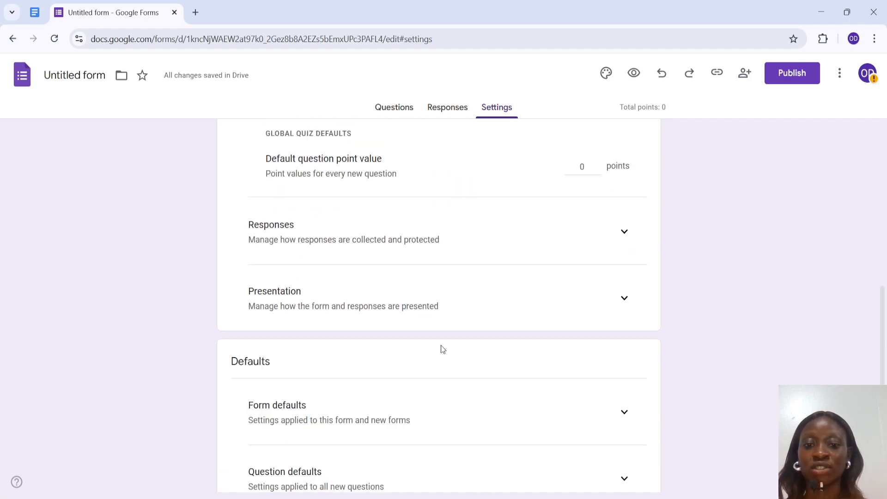
scroll(441, 345, up, 6)
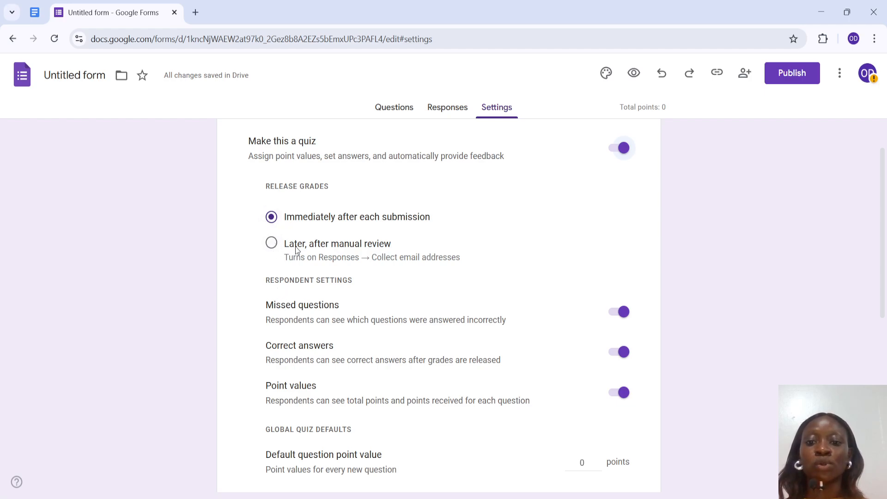
click(271, 243)
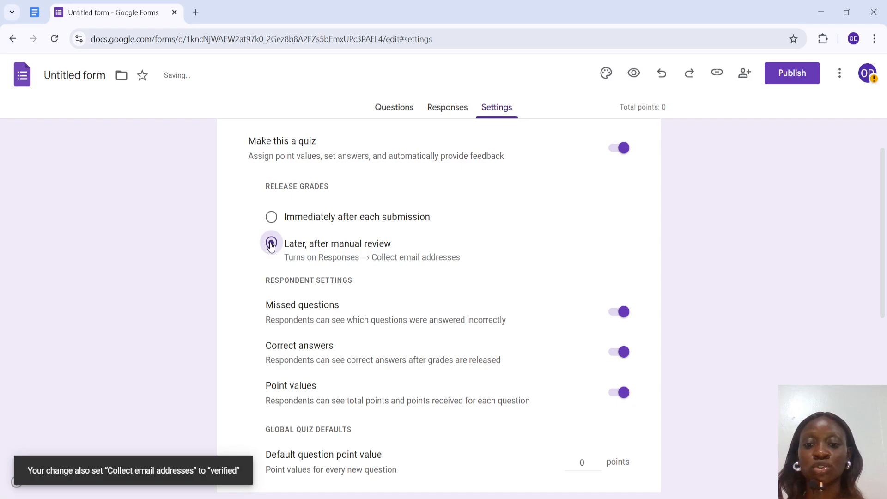
click(271, 216)
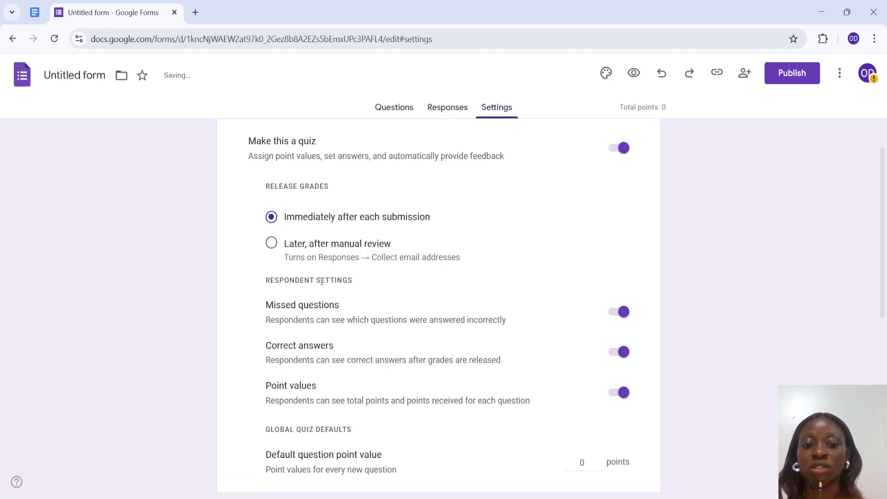
Step: Set Collect email addresses to Responder input in the Responses settings
scroll(457, 317, down, 4)
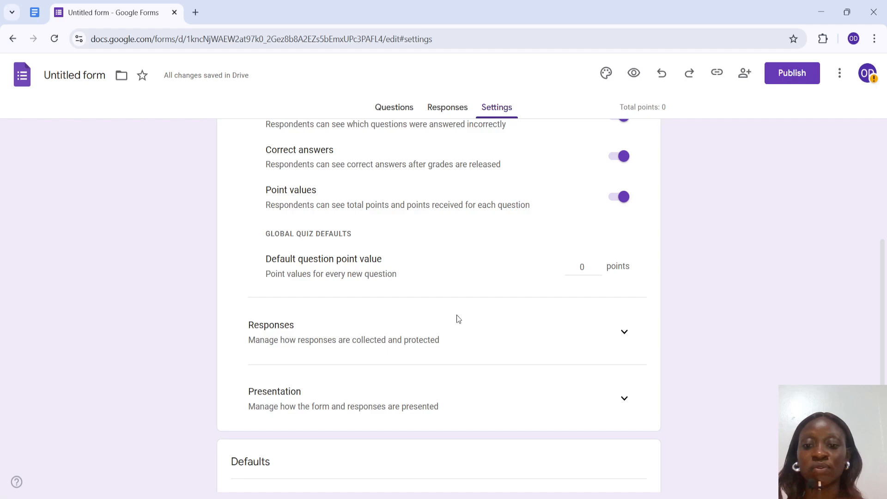
click(624, 331)
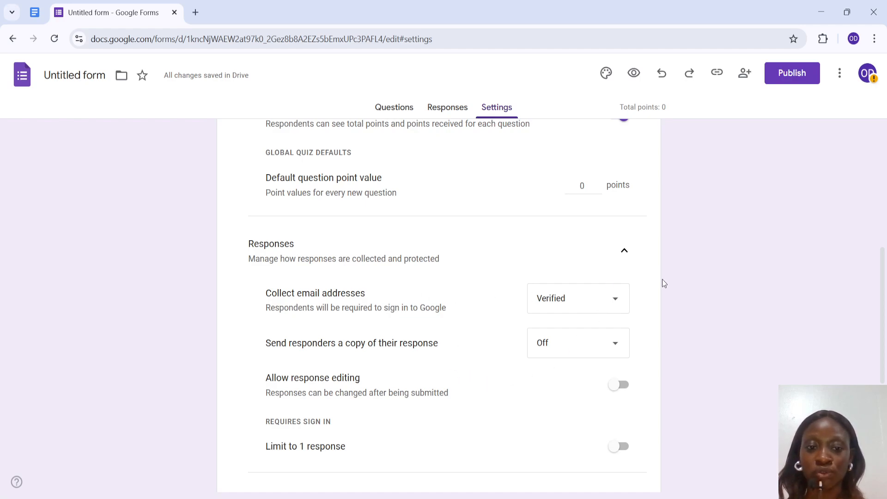
click(614, 300)
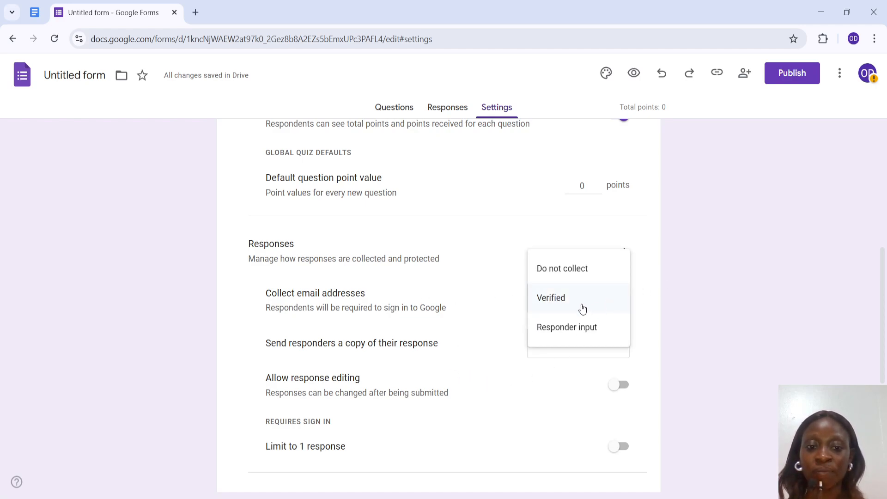
click(590, 336)
Step: Turn on Limit to 1 response
scroll(513, 395, down, 1)
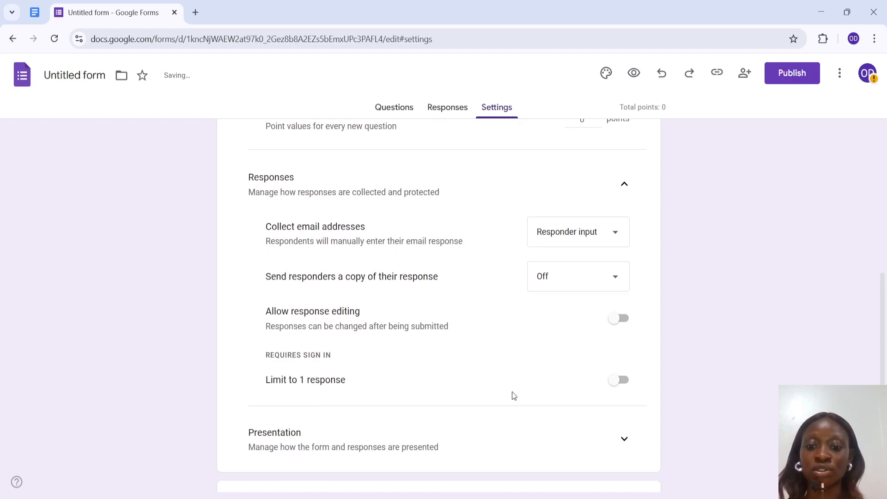
scroll(512, 395, down, 1)
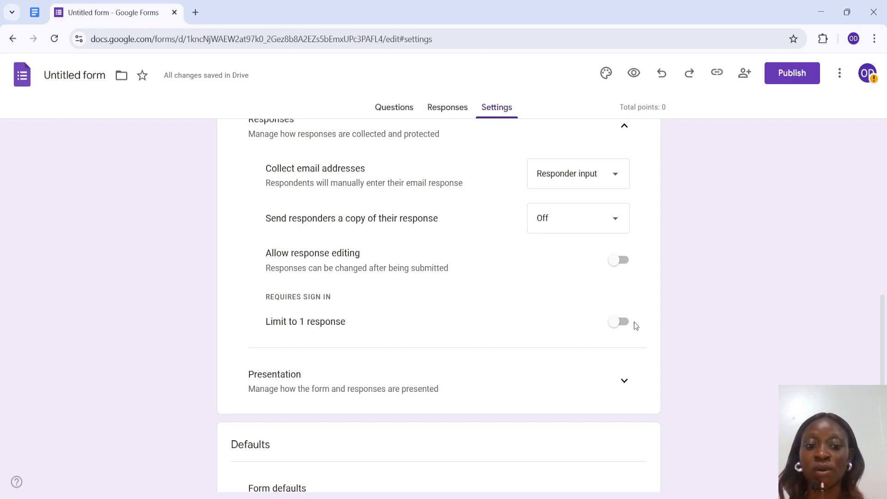
click(622, 323)
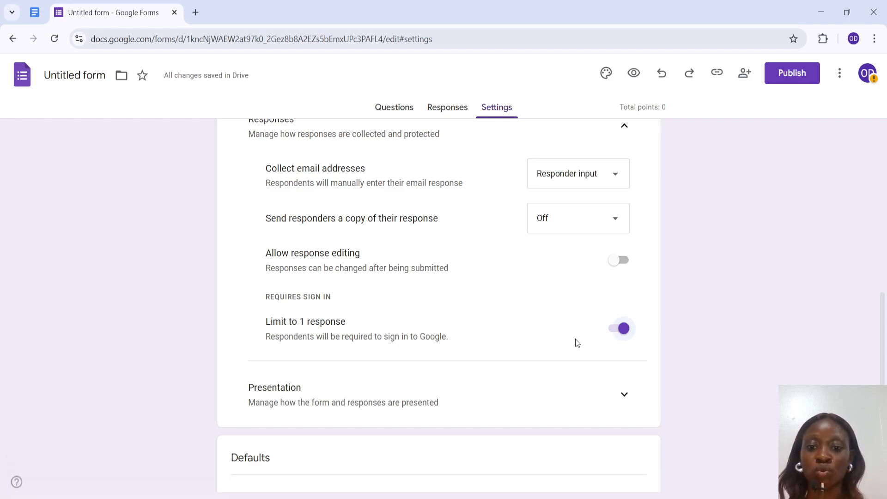
Step: Turn on Shuffle question order in the Presentation settings
scroll(575, 339, down, 2)
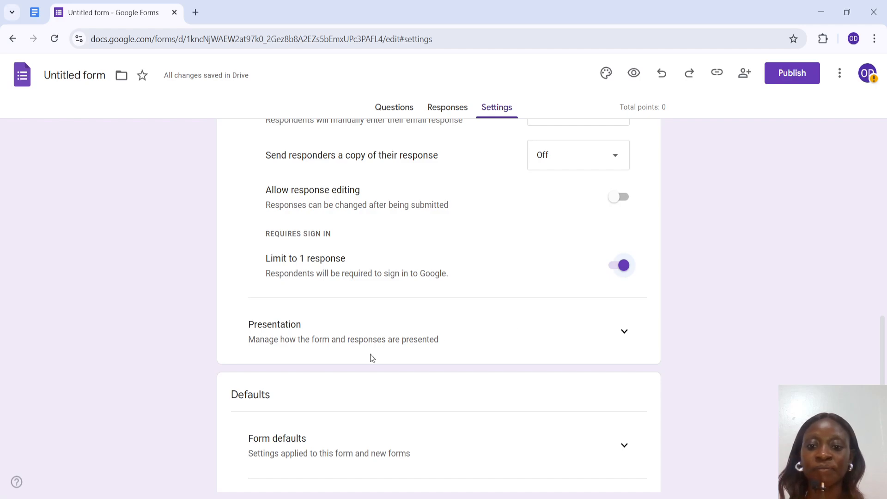
click(624, 331)
scroll(493, 375, down, 1)
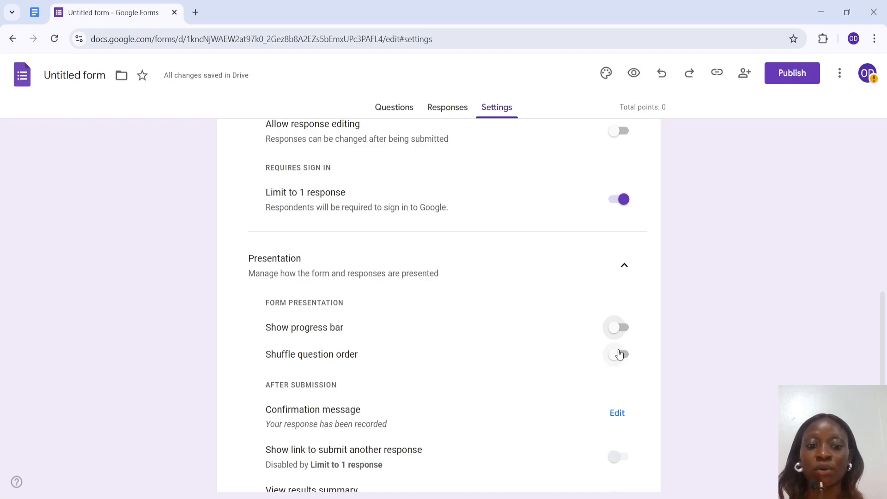
click(620, 357)
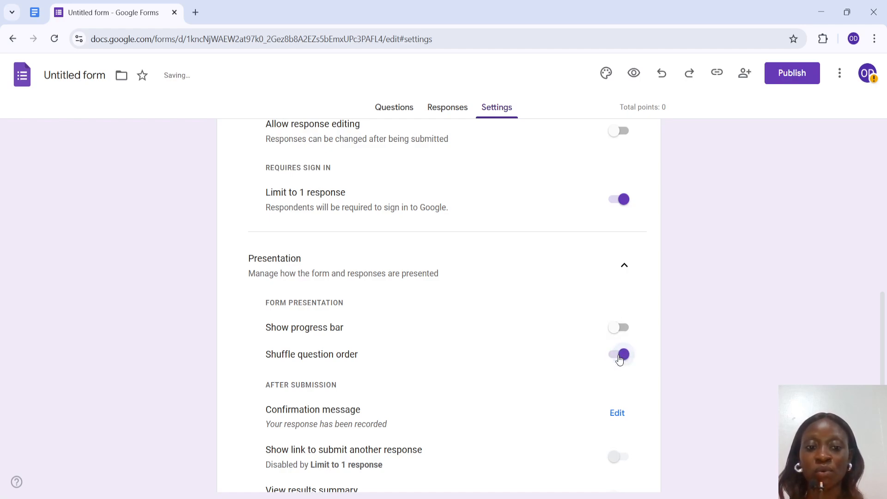
Step: Return to the questions and add an Other option to the first multiple-choice question
scroll(619, 359, down, 5)
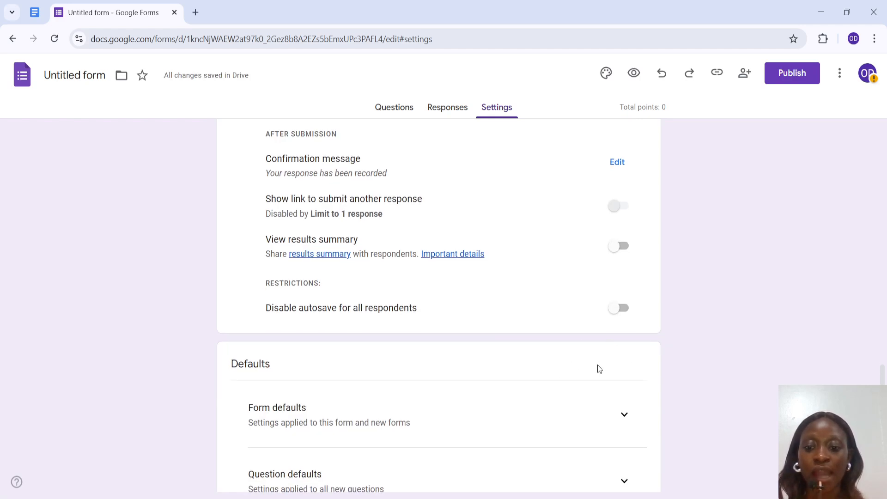
scroll(597, 365, down, 1)
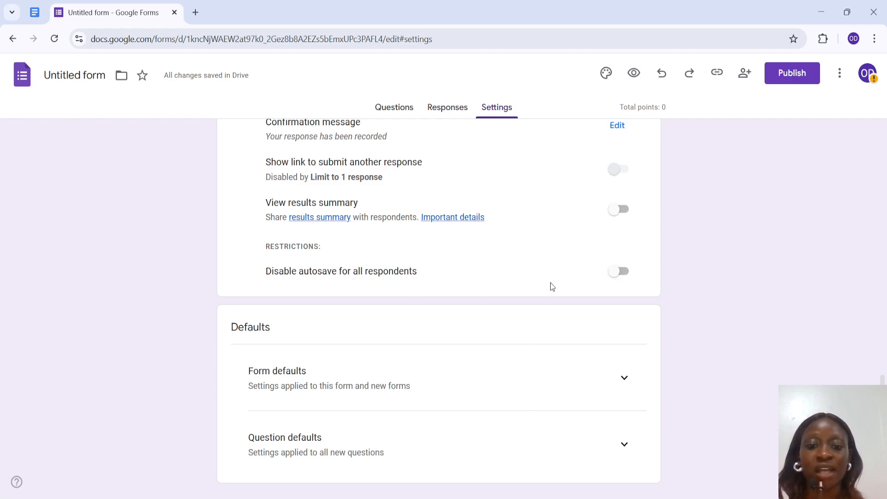
scroll(550, 282, up, 3)
scroll(550, 285, up, 7)
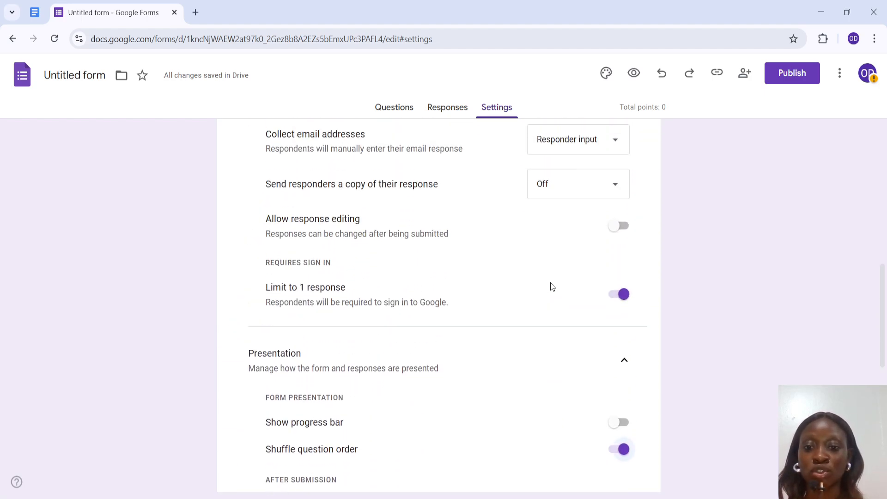
scroll(550, 284, up, 6)
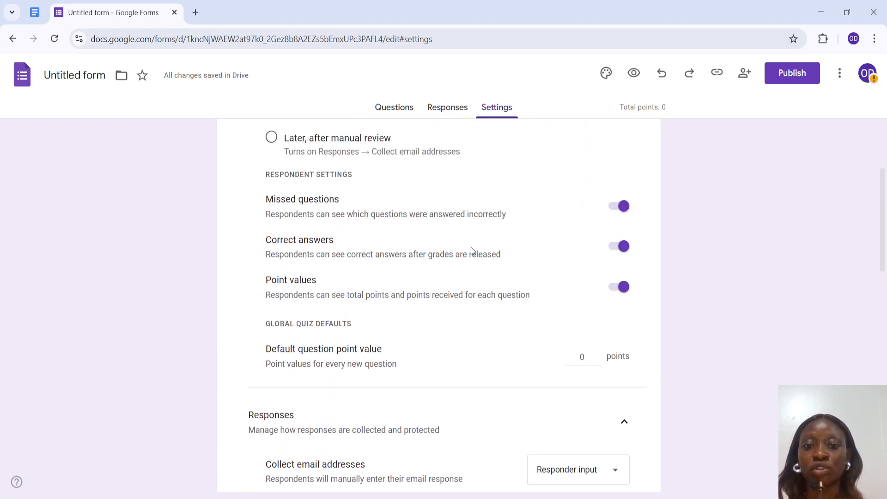
click(394, 106)
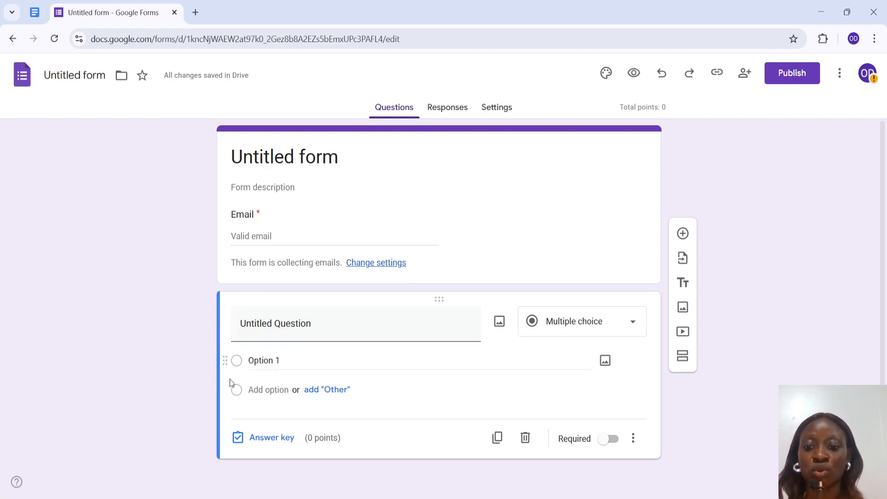
click(332, 390)
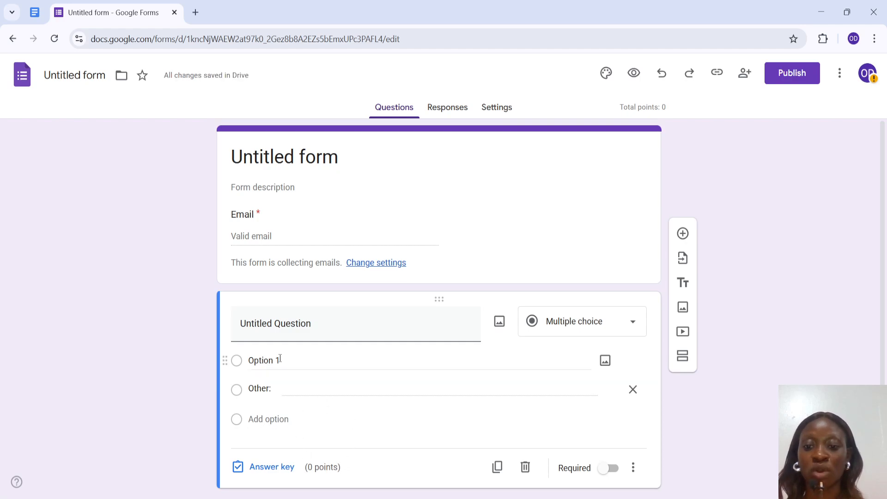
Step: Replace the question title with "Who is the President of the USA?"
click(269, 323)
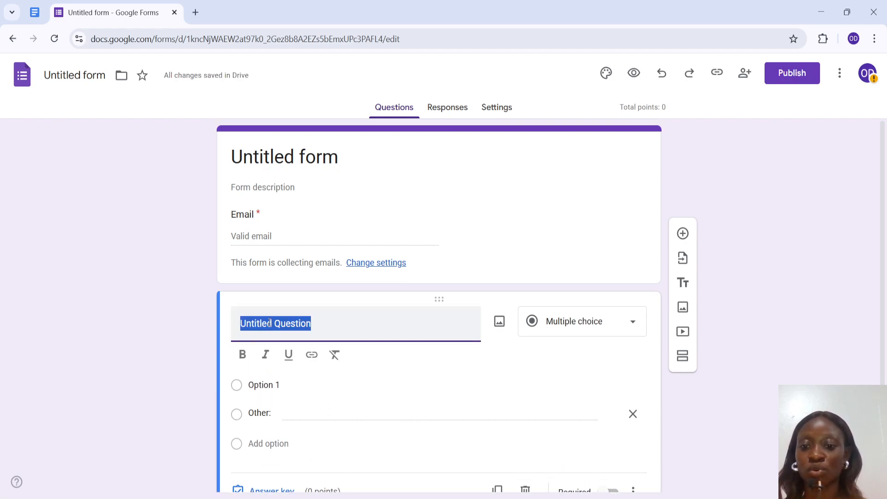
text(W)
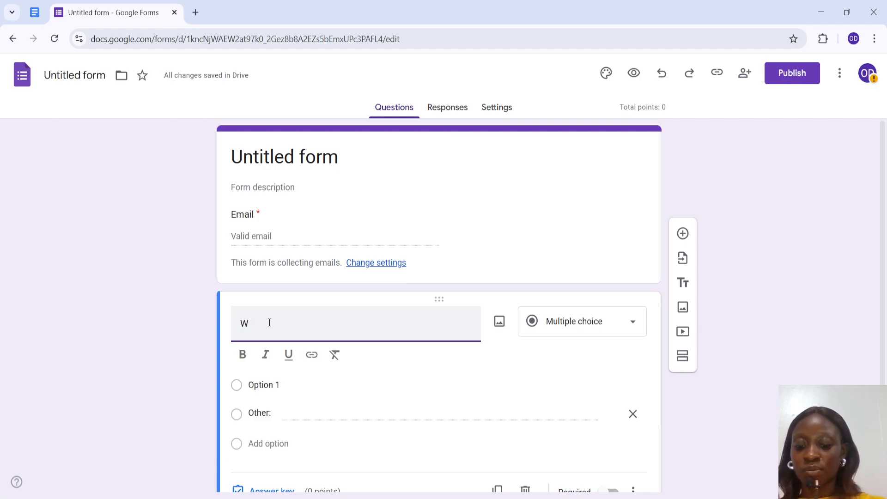
text(ho is)
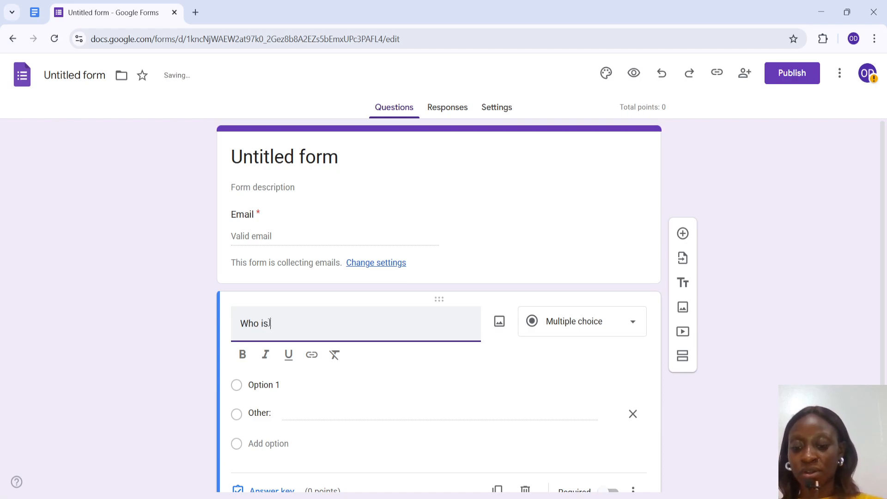
text( the P)
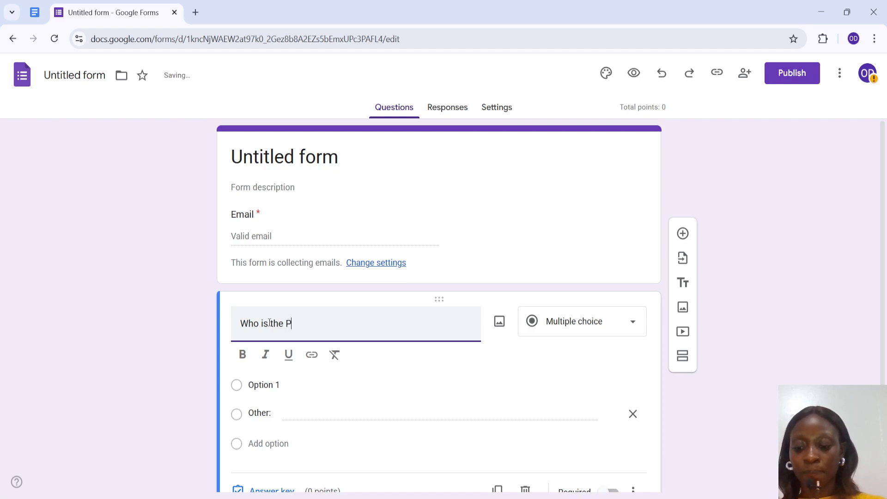
text(resid)
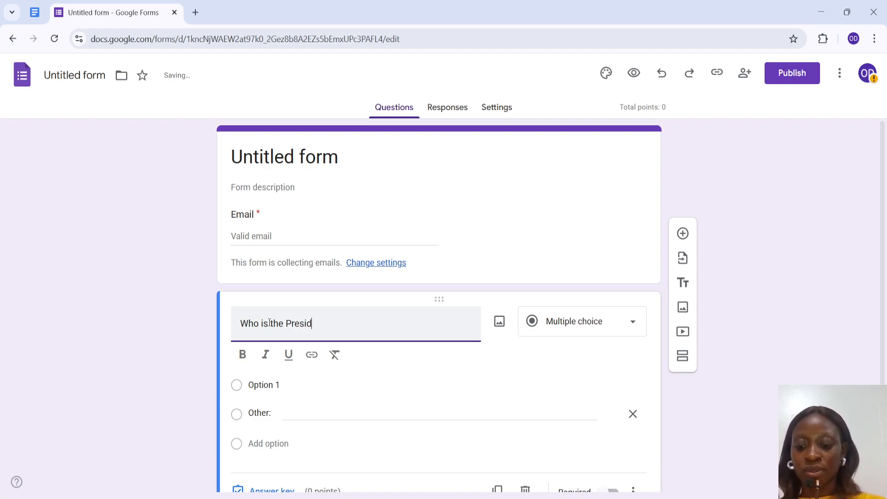
text(ent of )
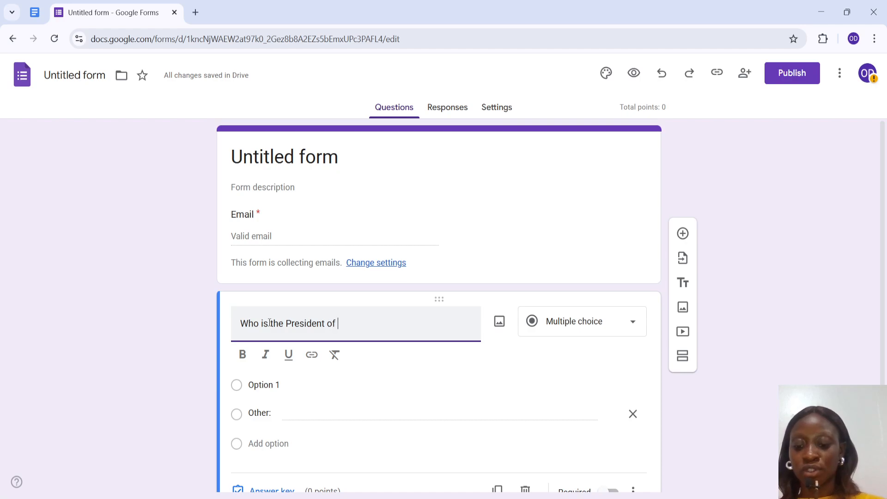
text(the USA?)
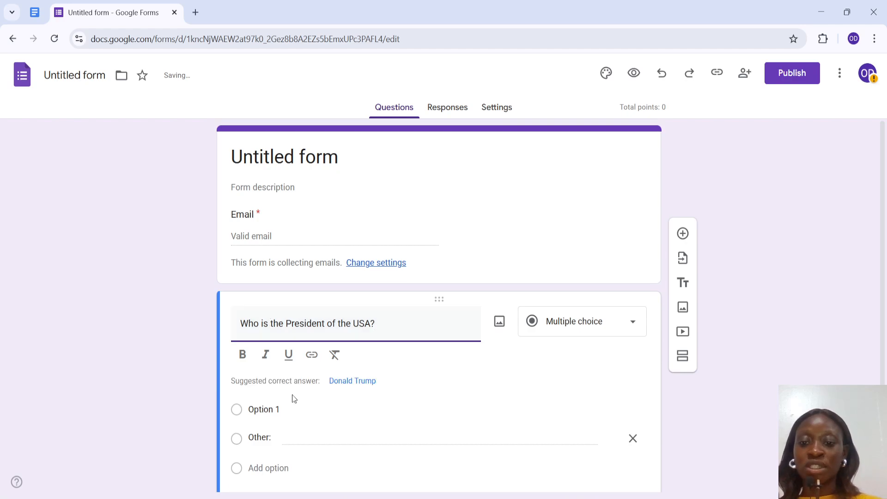
Step: Enter ABRAHAM as the first answer option and add a second option named FAVE
scroll(321, 465, down, 2)
scroll(322, 466, down, 2)
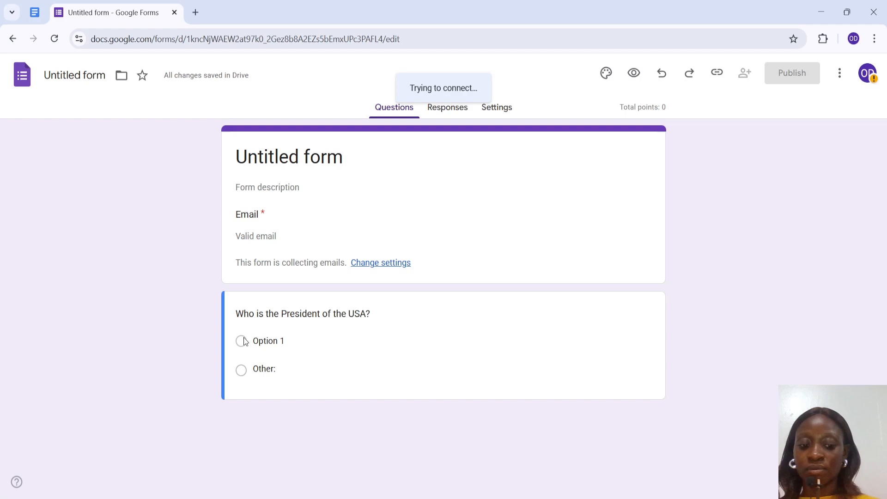
click(244, 342)
text(A)
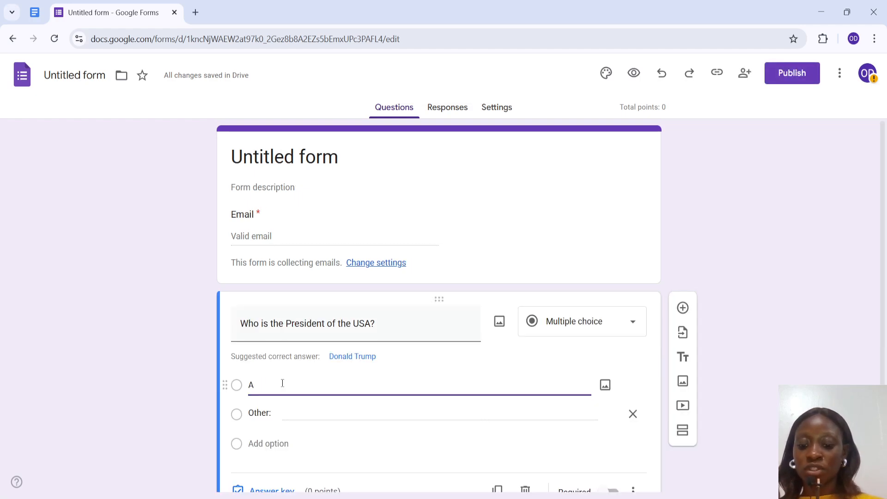
text(BRAH)
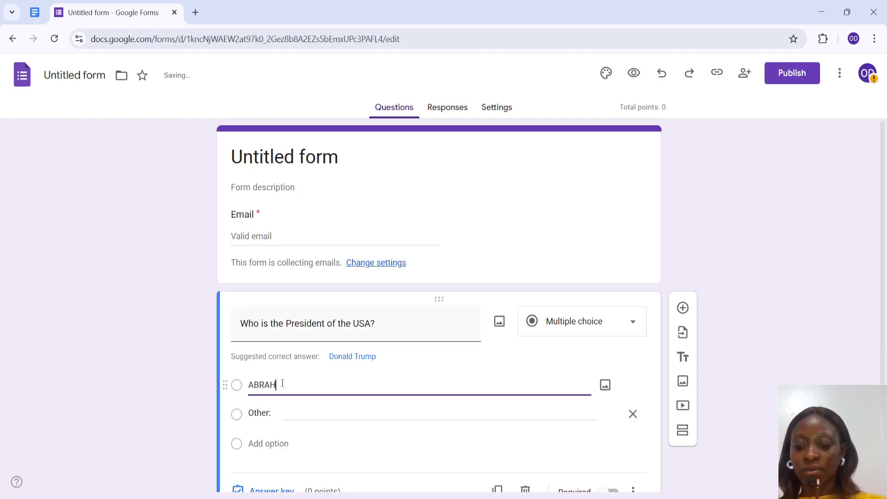
text(AM)
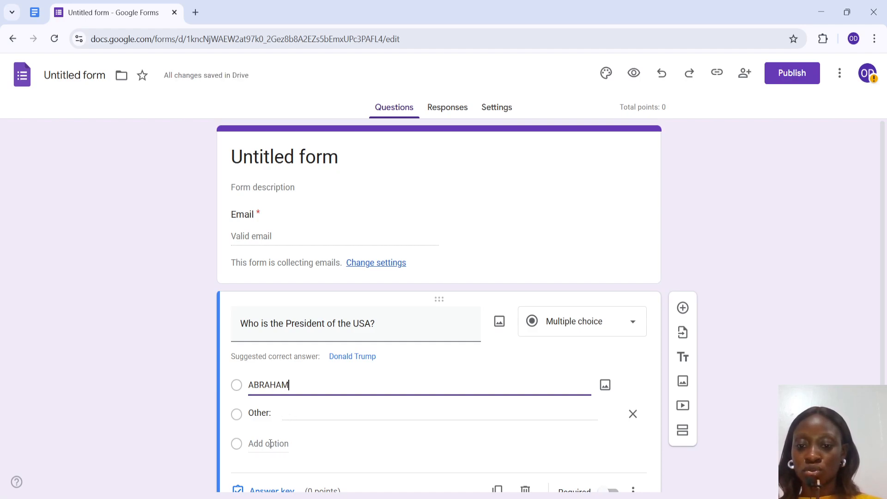
click(279, 443)
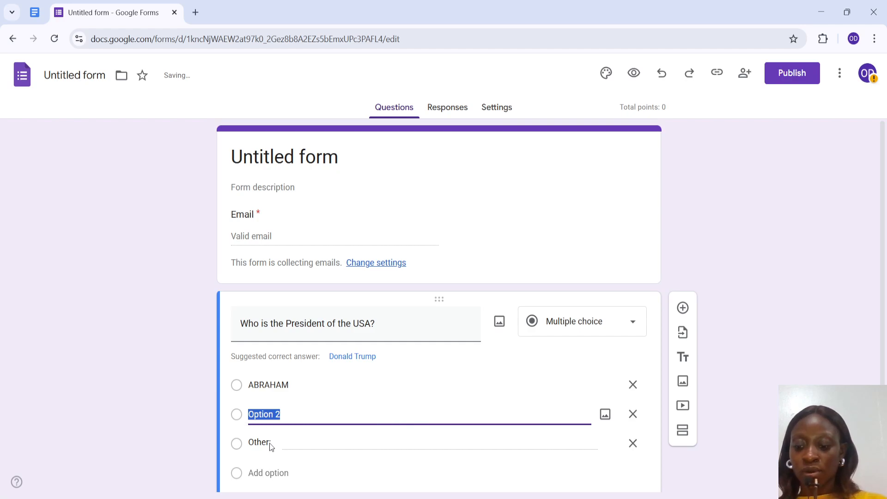
text(FAVE)
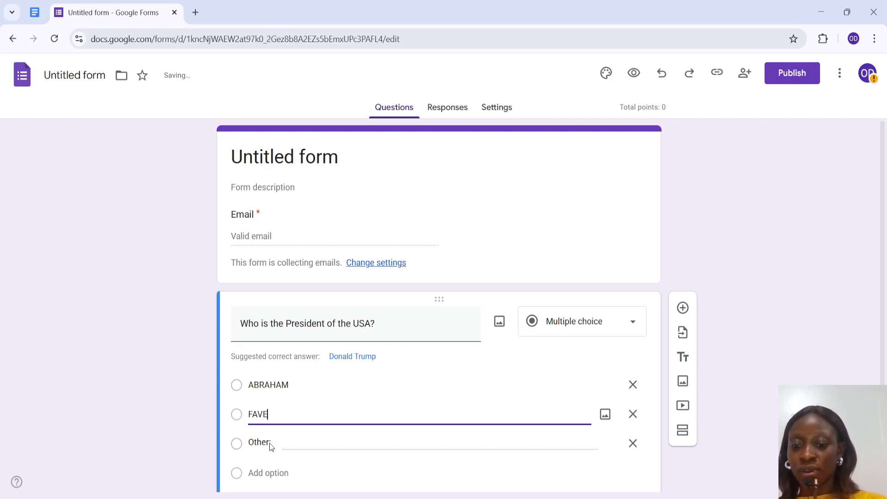
Step: Add a third answer option named DONALD TRUMP to the question
click(279, 474)
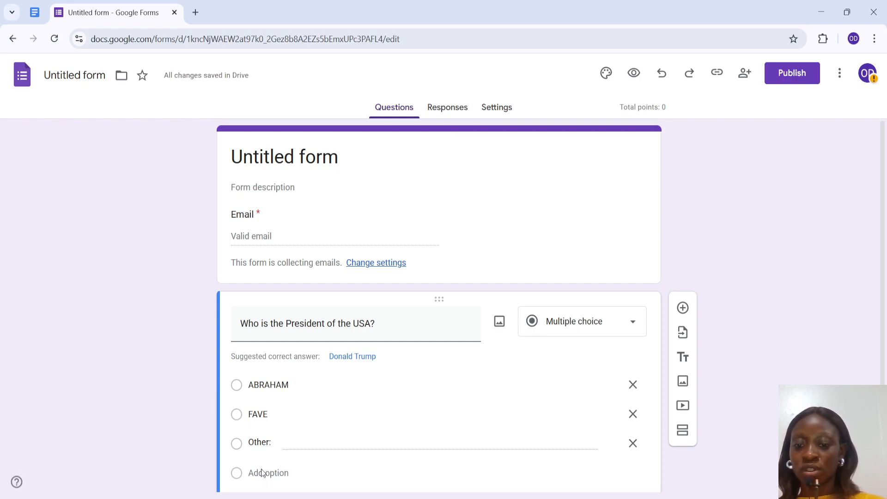
click(262, 470)
text(D)
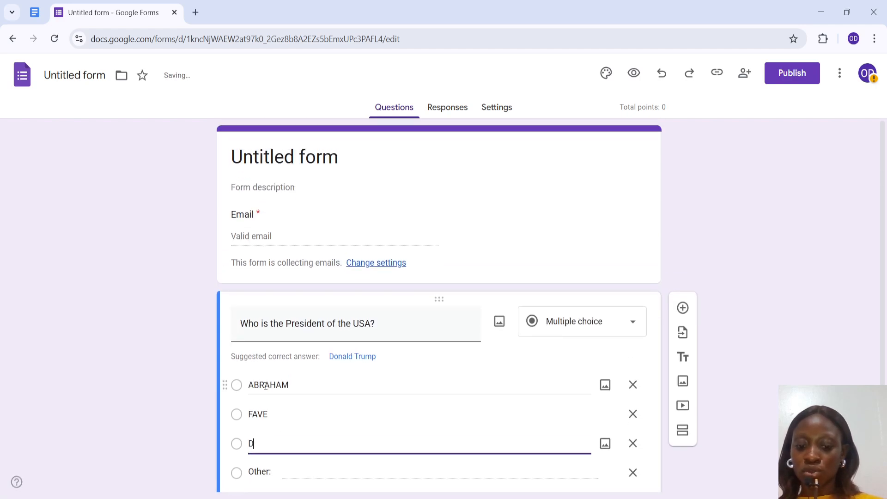
text(ONA)
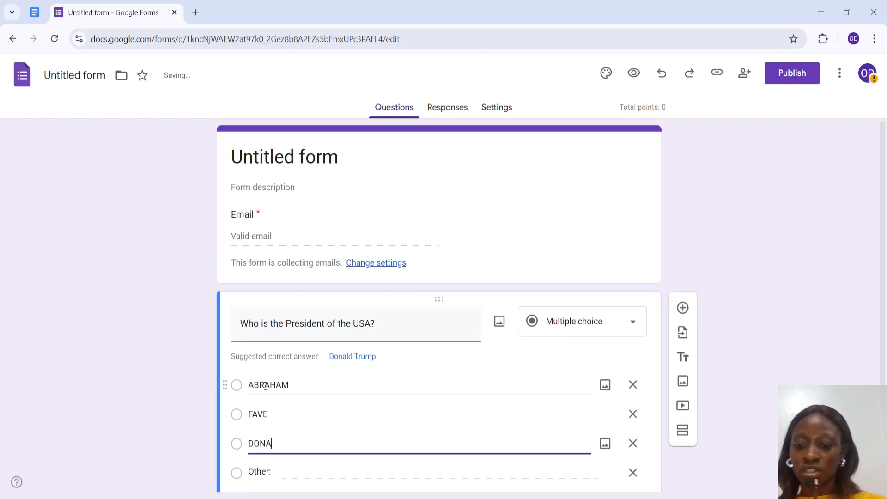
text(LD TRUMP)
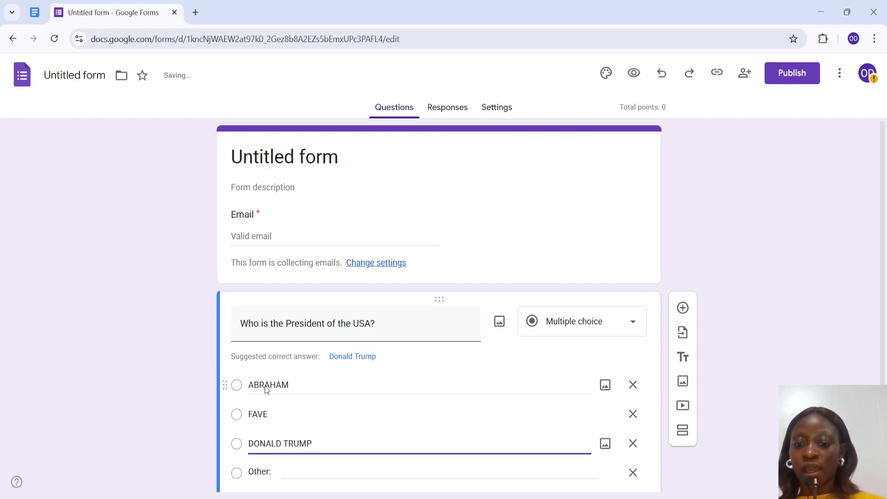
Step: Open the answer key, mark DONALD TRUMP as the correct answer and give the question 10 points
scroll(266, 385, down, 3)
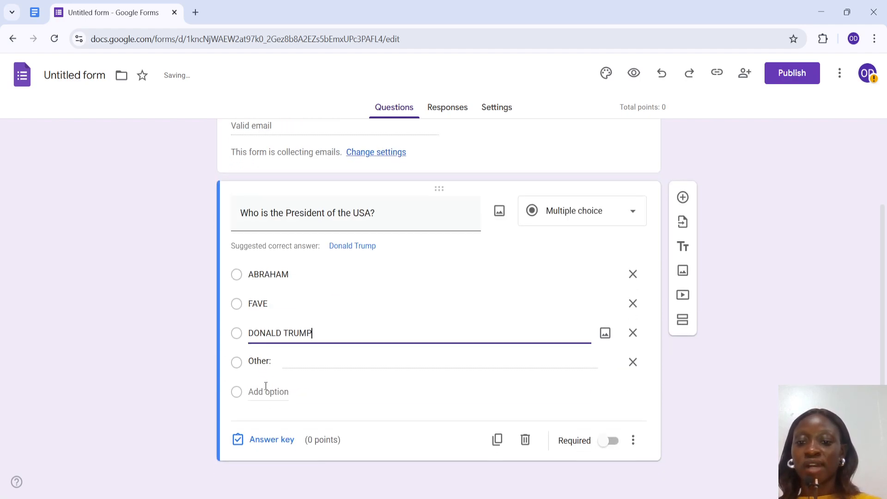
click(236, 439)
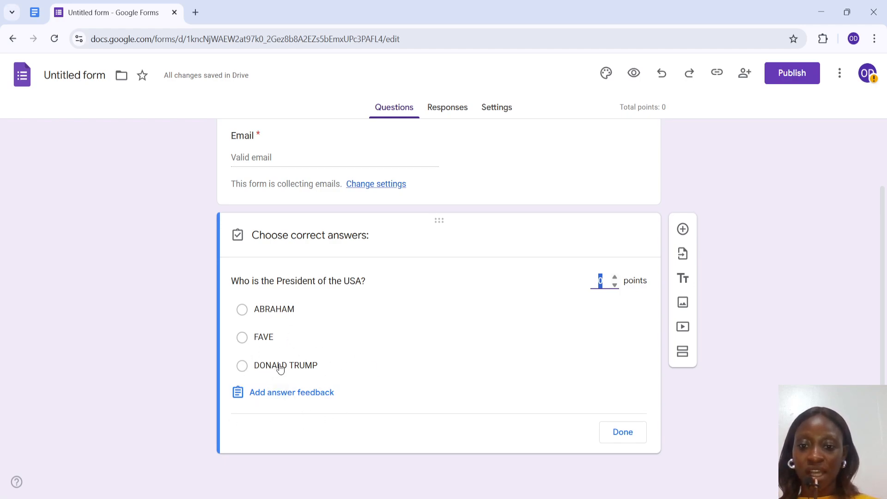
click(241, 366)
click(241, 367)
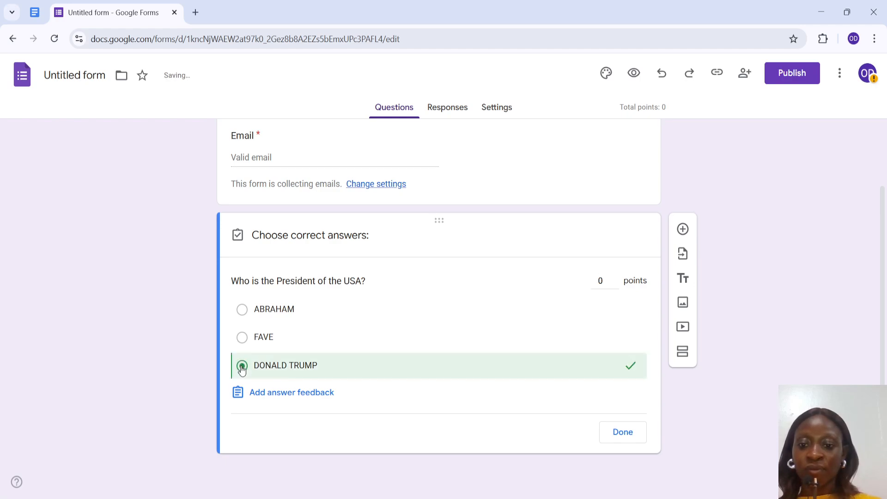
Step: Add feedback for correct answers reading "GOOD JOB" and save it
click(275, 393)
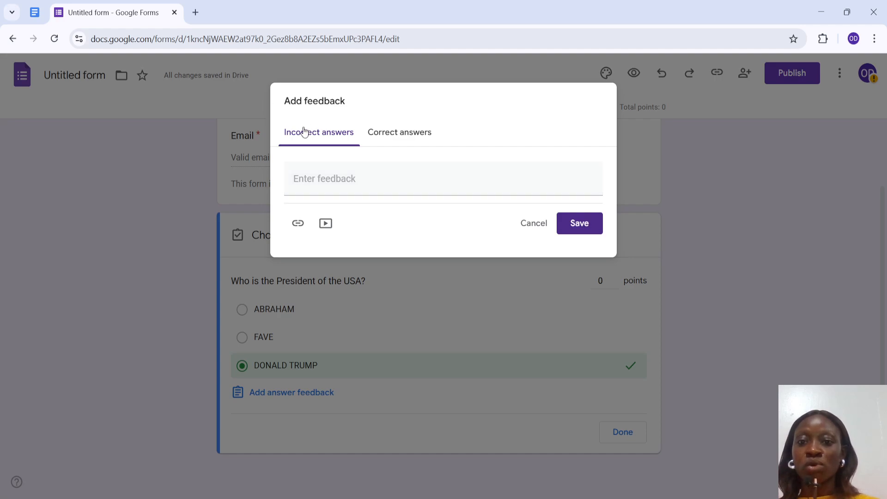
click(399, 133)
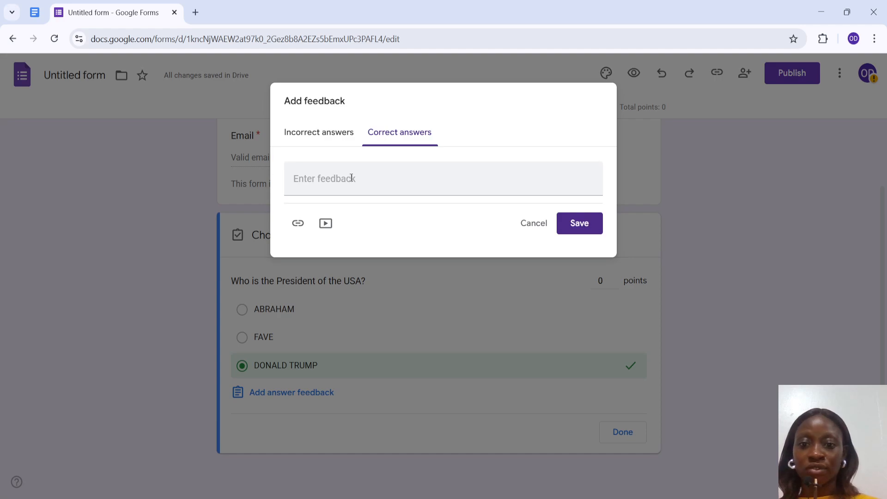
click(327, 139)
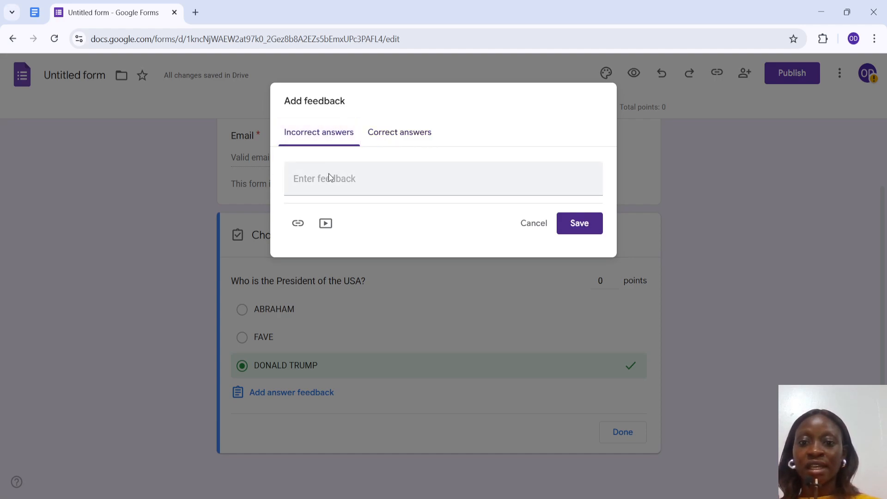
click(390, 138)
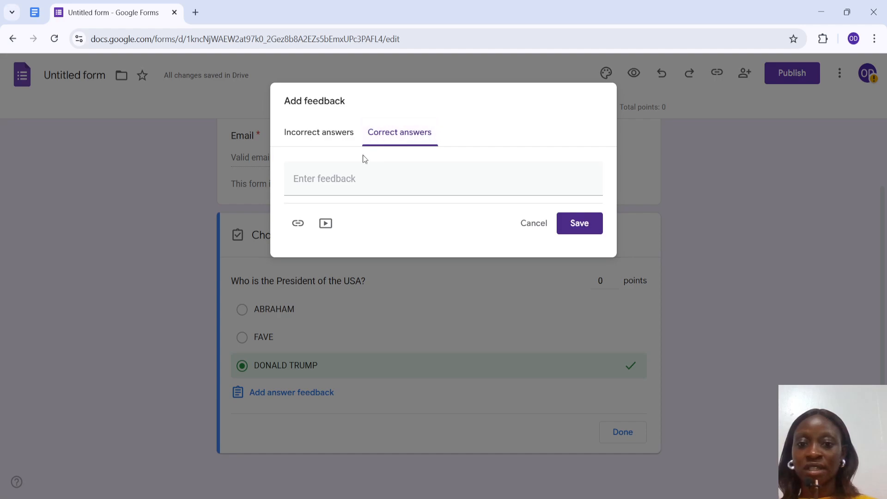
click(337, 177)
text(GOOD JOB)
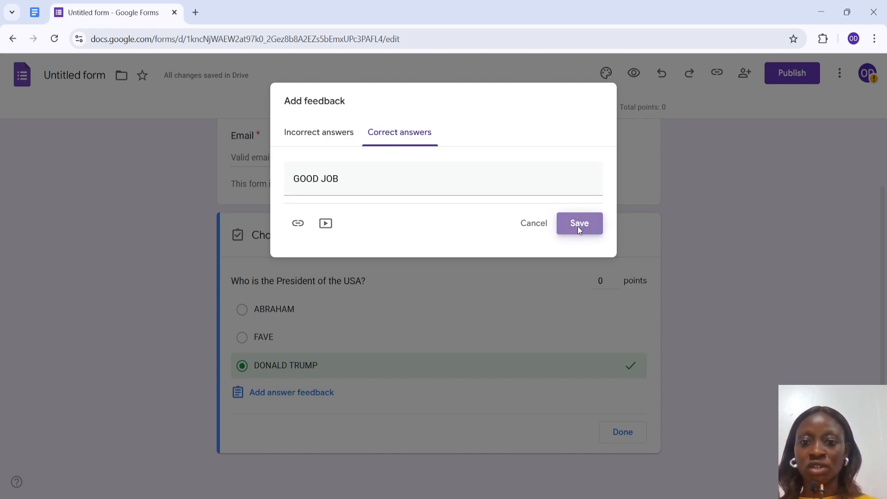
click(578, 226)
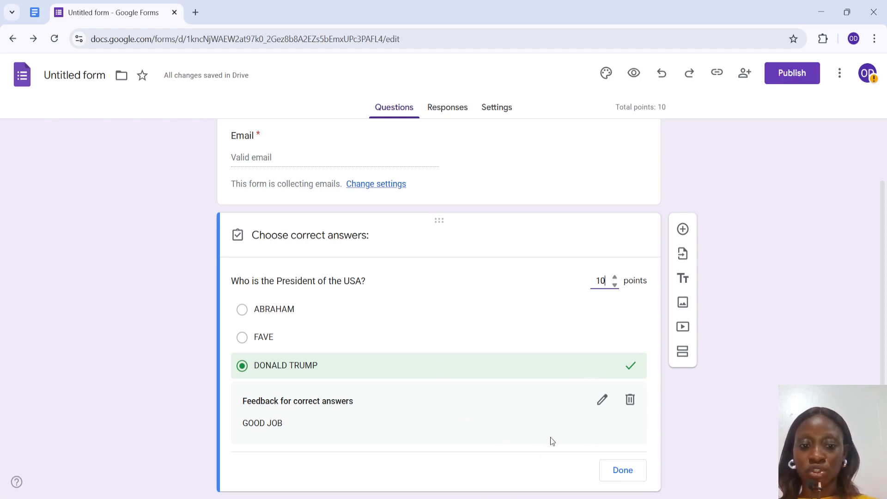
Step: Open the theme customization and change the form colour to Red Orange
scroll(550, 437, down, 1)
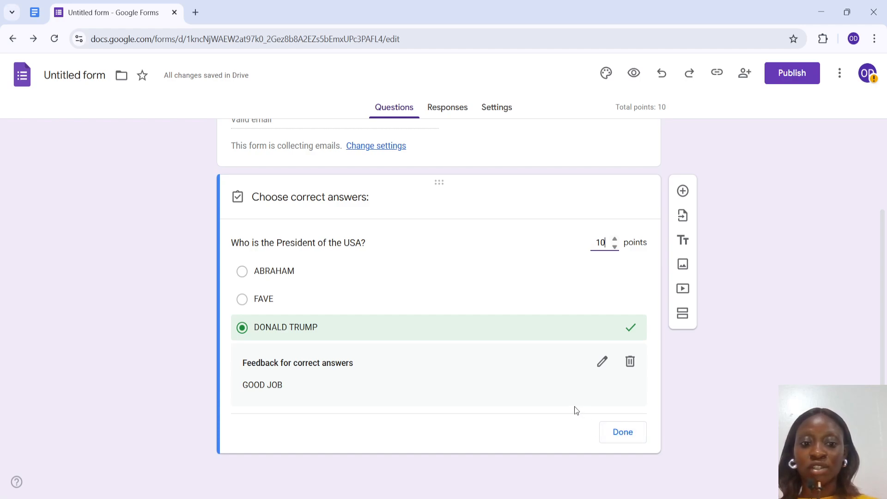
scroll(519, 340, up, 2)
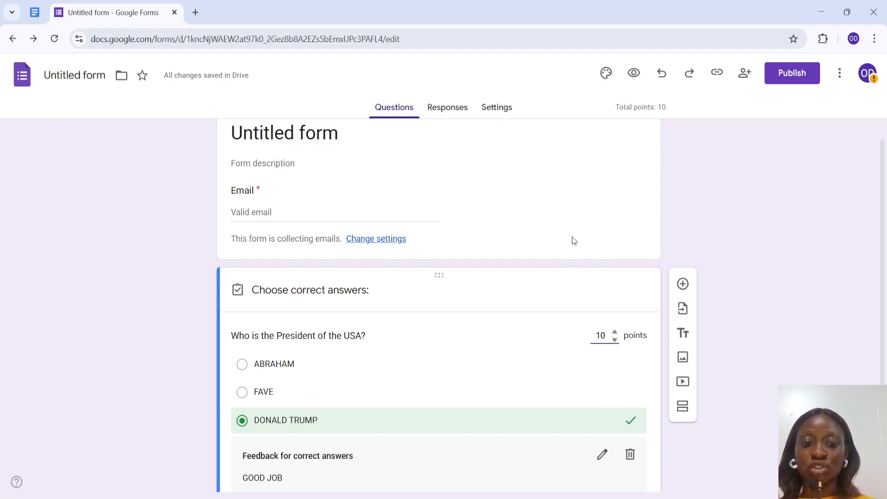
click(602, 75)
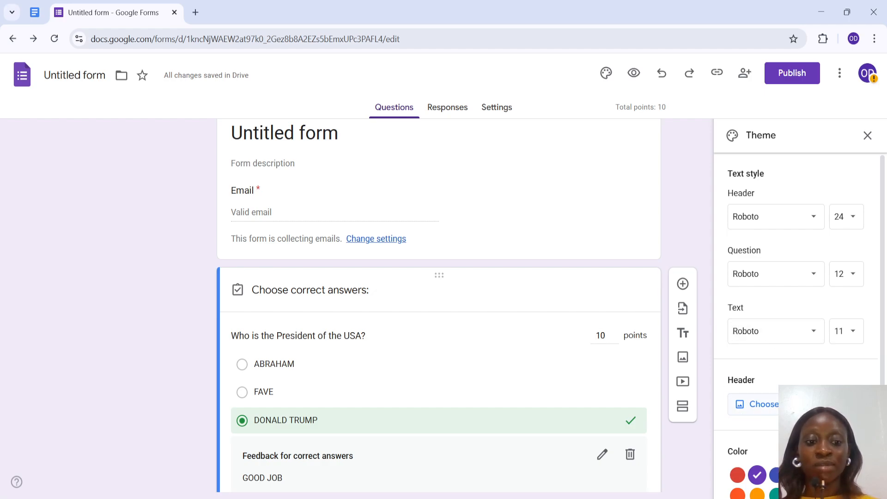
scroll(762, 413, down, 2)
click(740, 421)
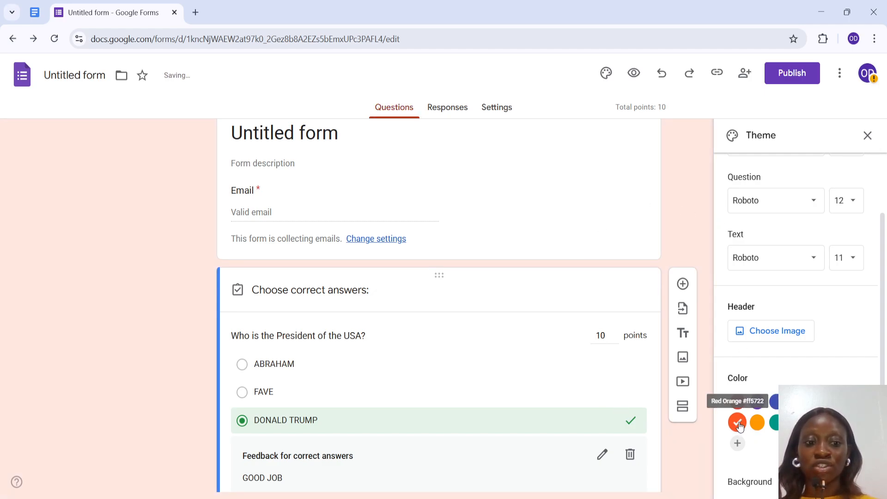
click(737, 402)
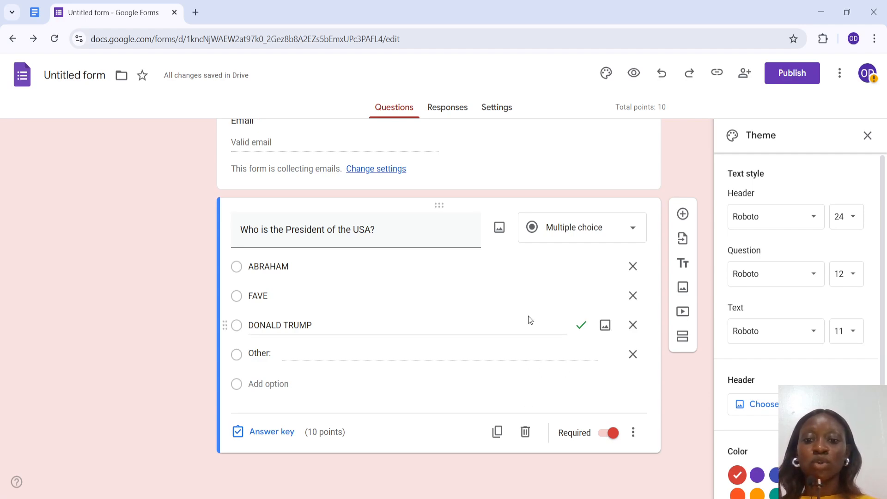
Step: Add a new multiple-choice question below the first question
click(683, 214)
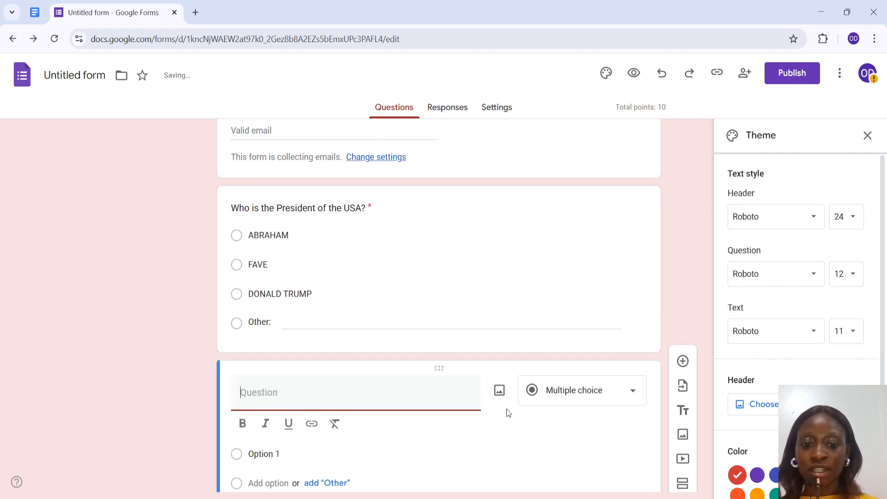
scroll(505, 427, down, 1)
scroll(504, 423, down, 1)
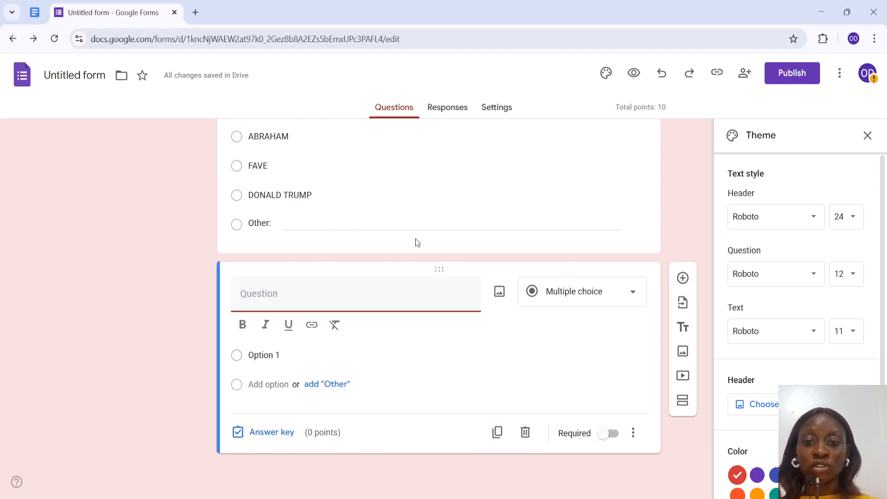
scroll(416, 191, up, 5)
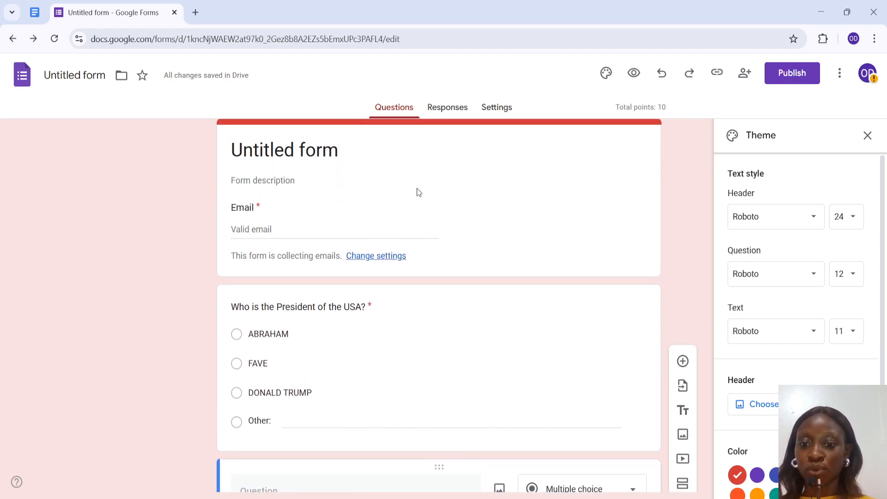
scroll(375, 395, down, 5)
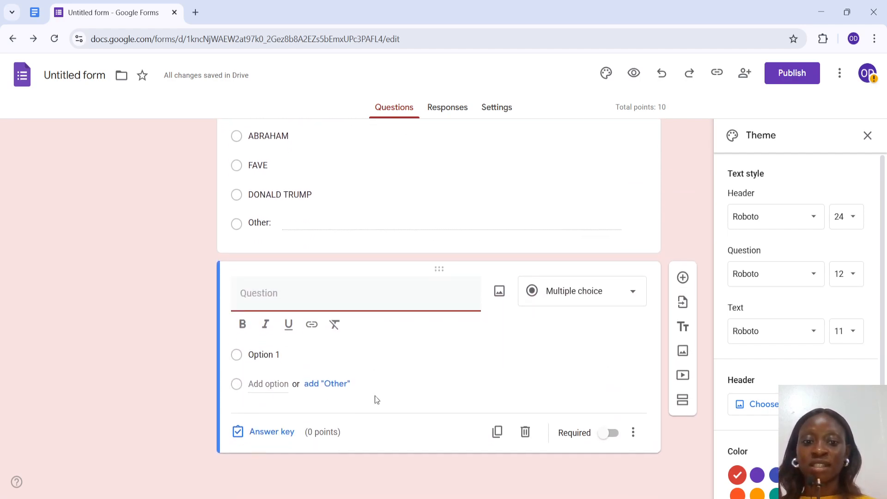
click(684, 279)
scroll(533, 314, up, 5)
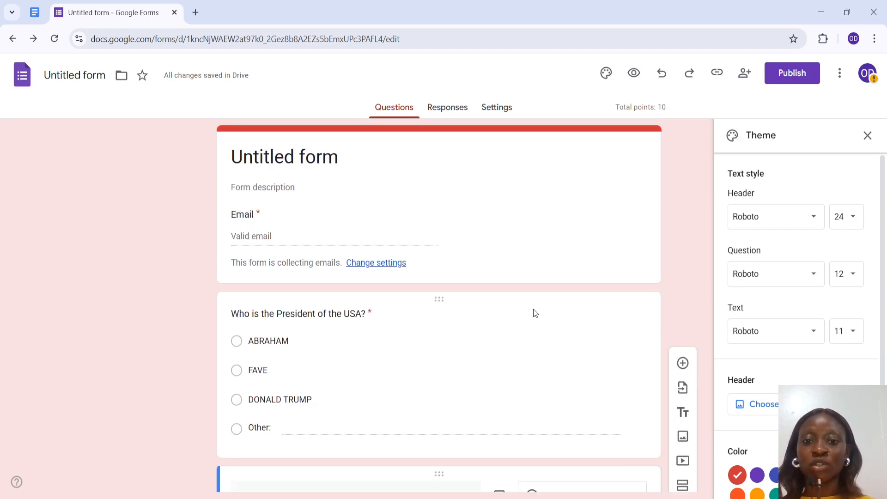